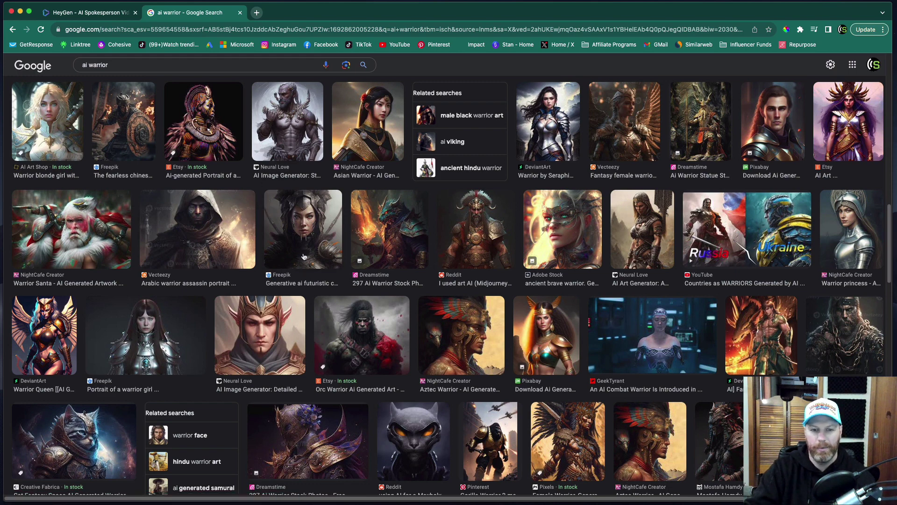
- Save the detailed male warrior portrait from Google Images as a PNG
click(263, 349)
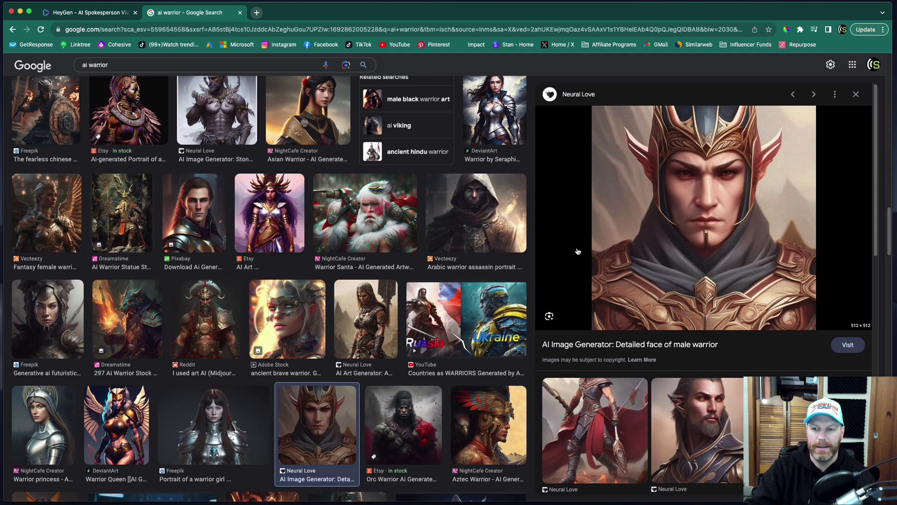
right_click(702, 200)
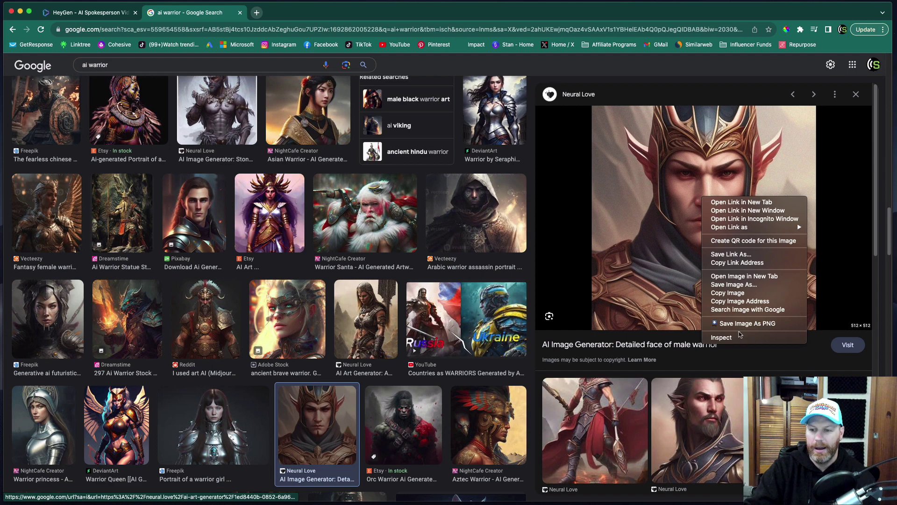
click(750, 323)
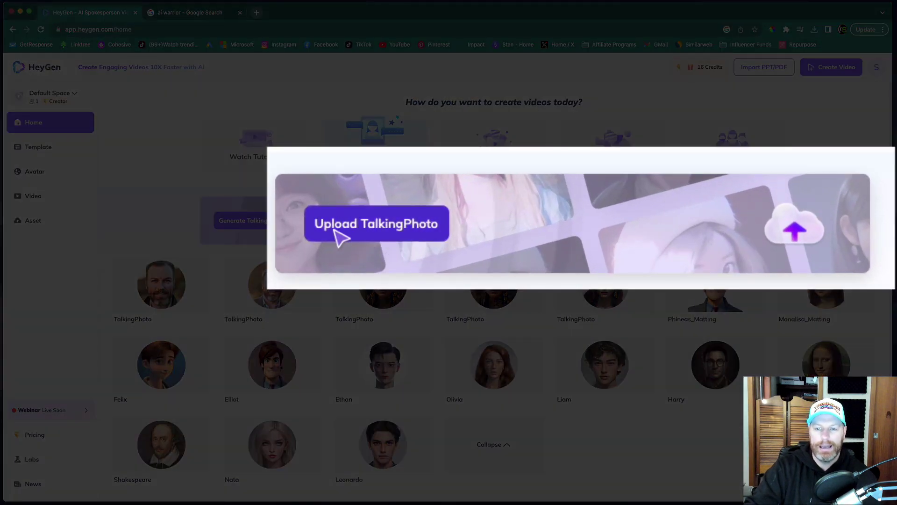
- Upload 0 (2).png from Downloads as a new TalkingPhoto avatar
click(568, 225)
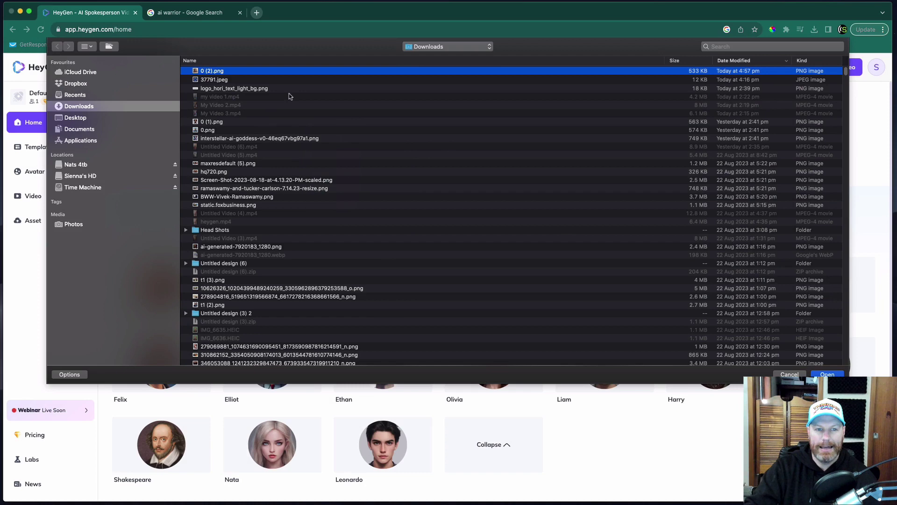
key(space)
key(space)
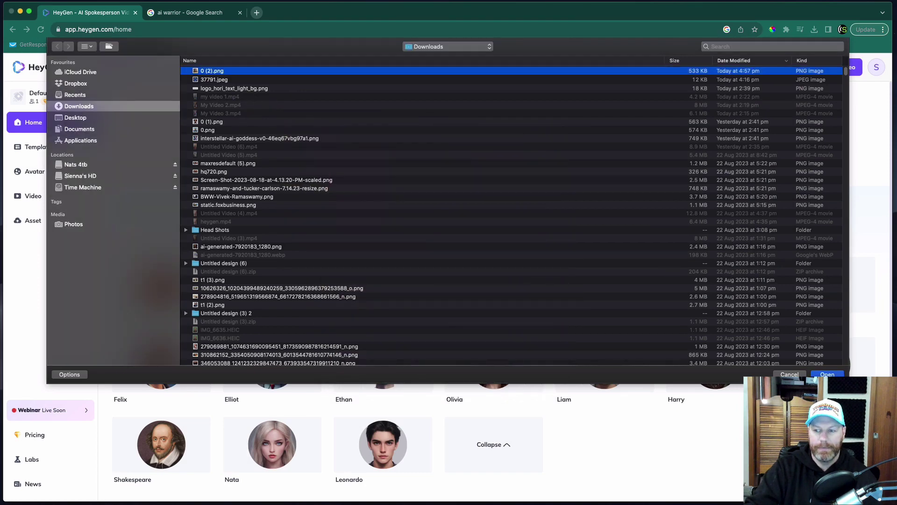
key(Return)
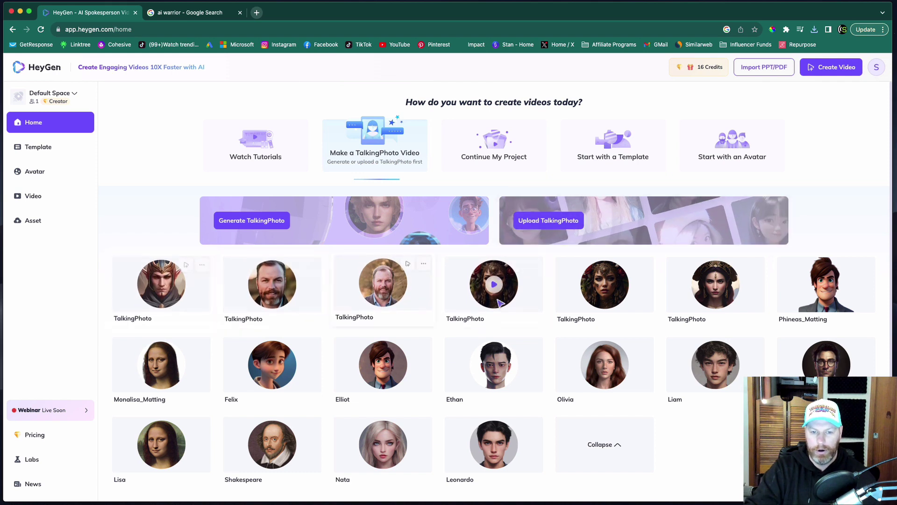
click(204, 343)
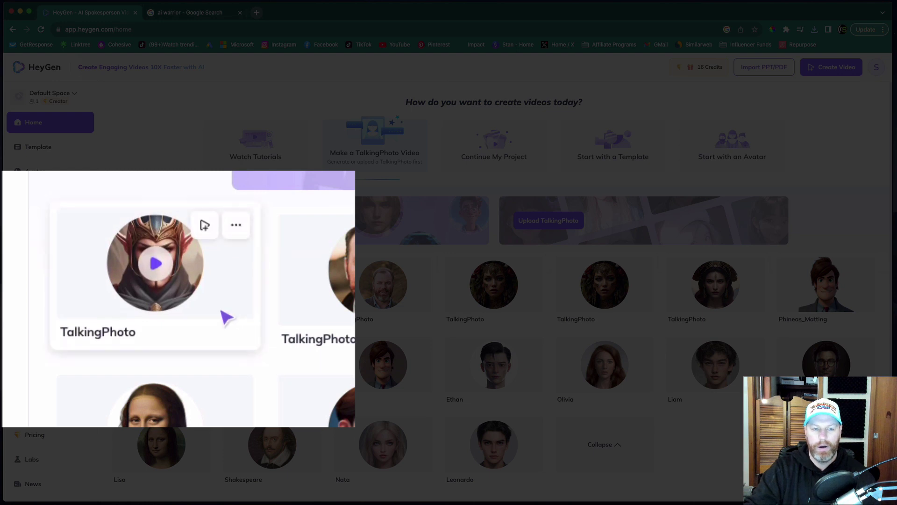
- Set the warrior avatar's view mode to Original and save it as a new avatar
mouse_move(239, 225)
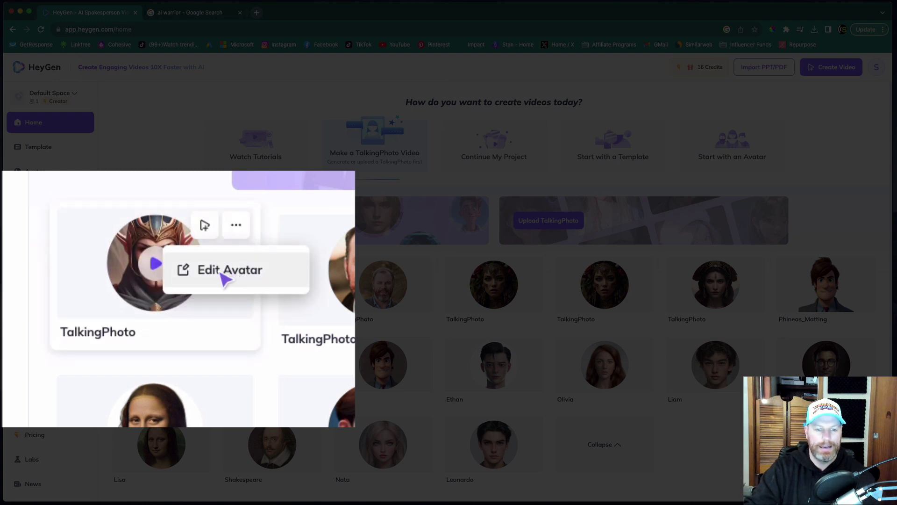
click(195, 290)
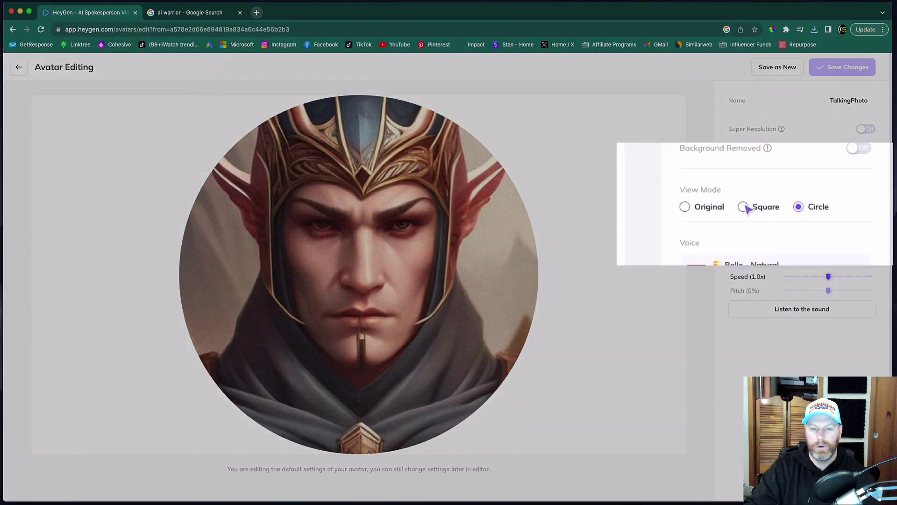
click(778, 206)
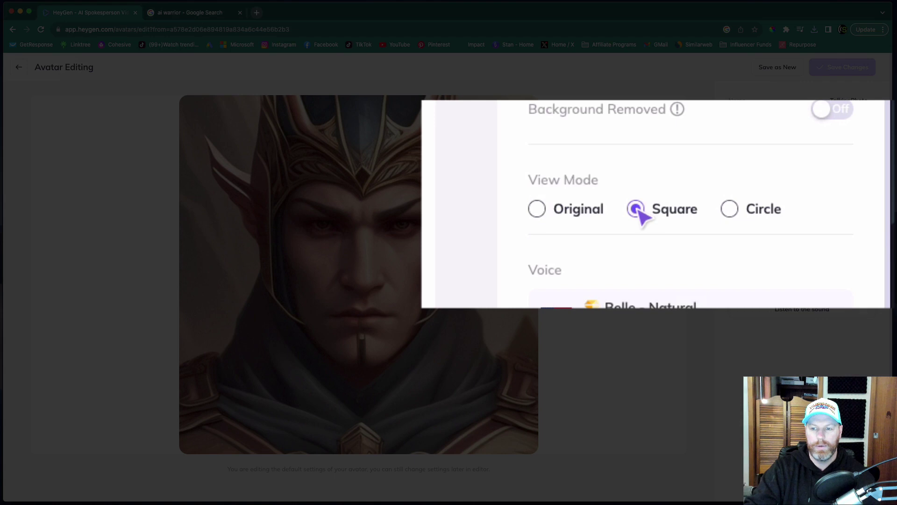
click(538, 210)
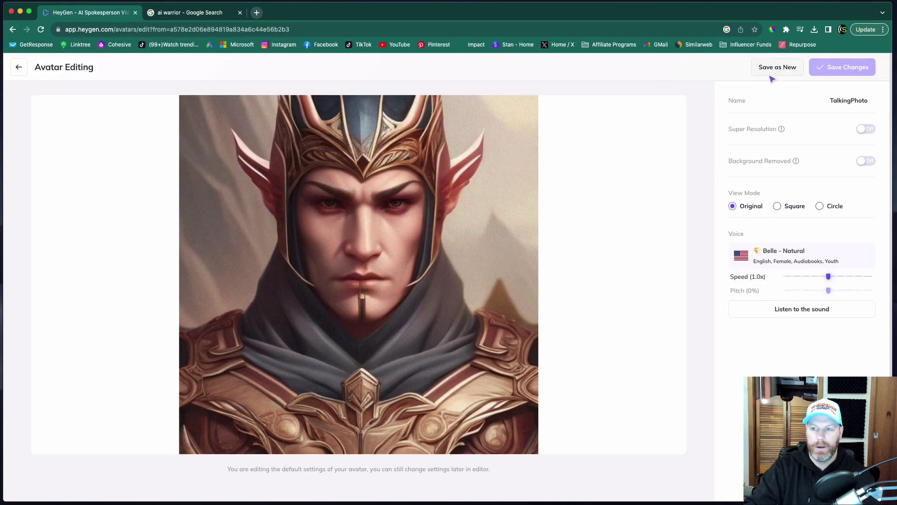
click(777, 70)
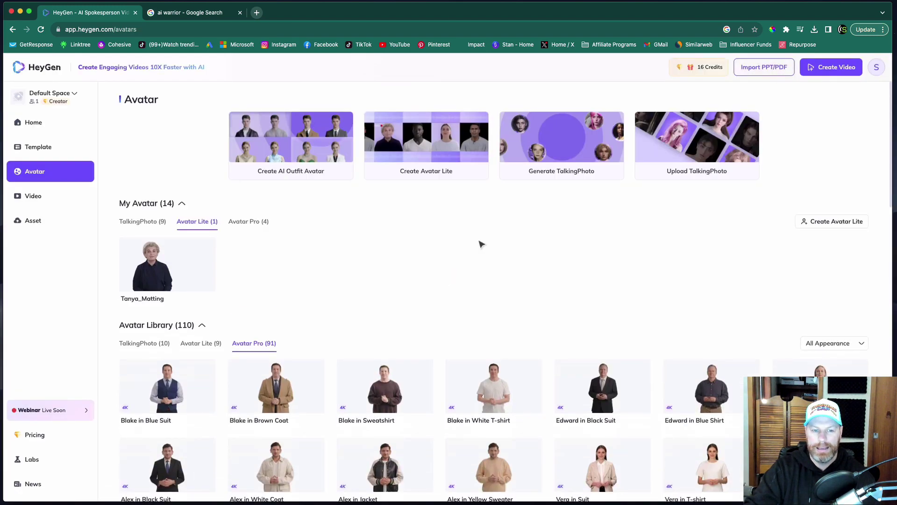
- Start a new portrait-oriented video with the warrior avatar from the home page
click(33, 124)
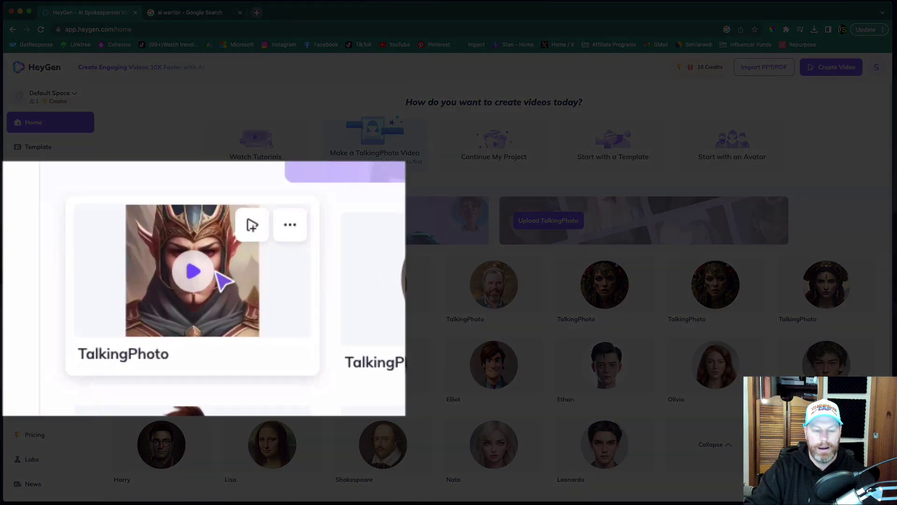
click(253, 226)
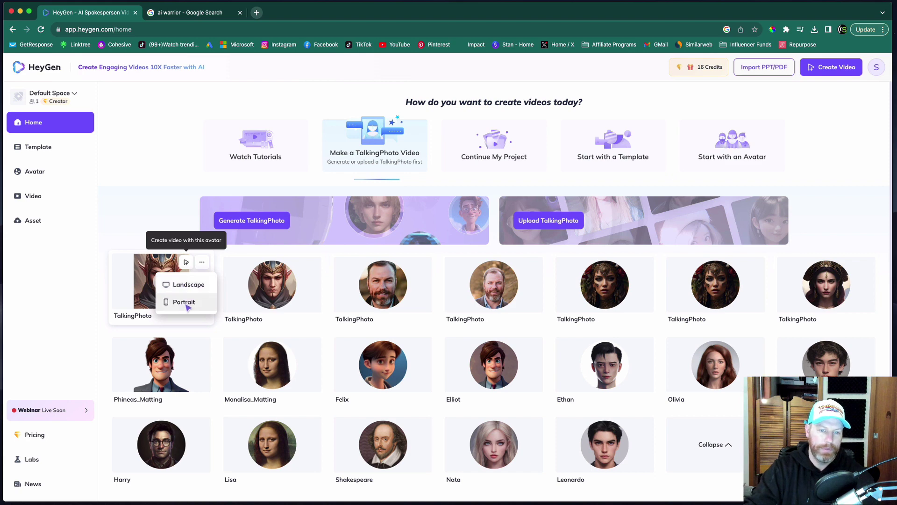
click(186, 305)
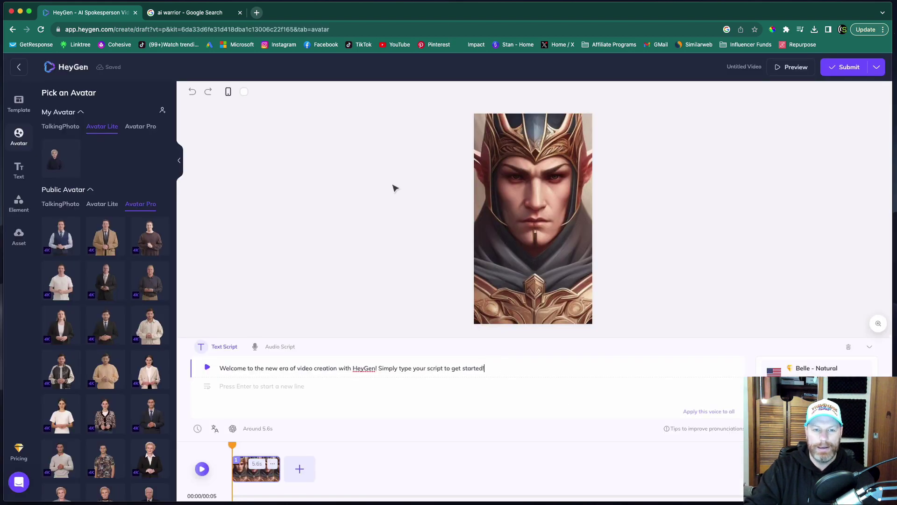
- Replace the default script with "I am a mean scary warrior and you should fear me."
drag(488, 368, 212, 374)
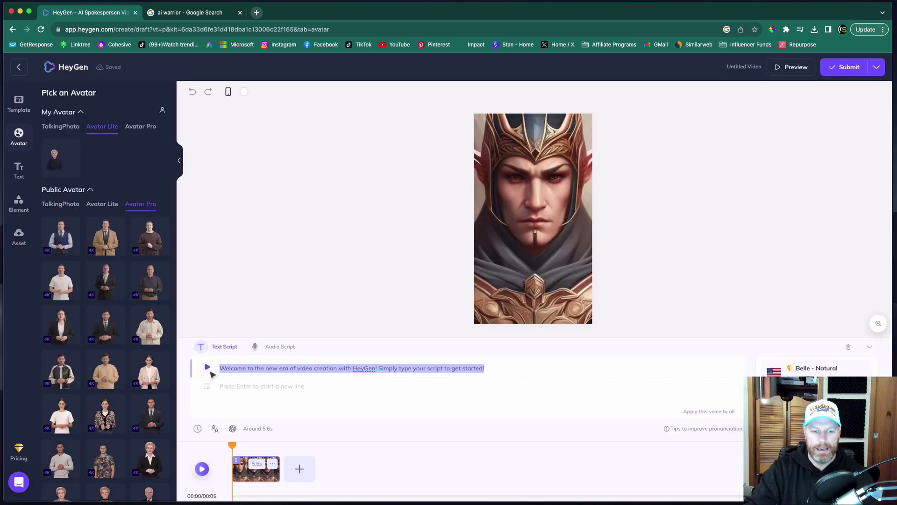
text(I am a mean scary warrior, you should fear me.)
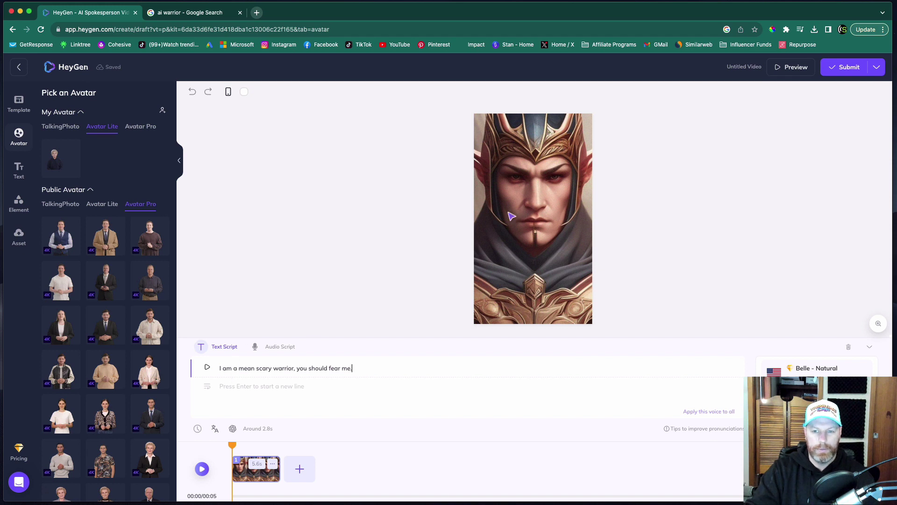
click(295, 368)
key(BackSpace)
text(and)
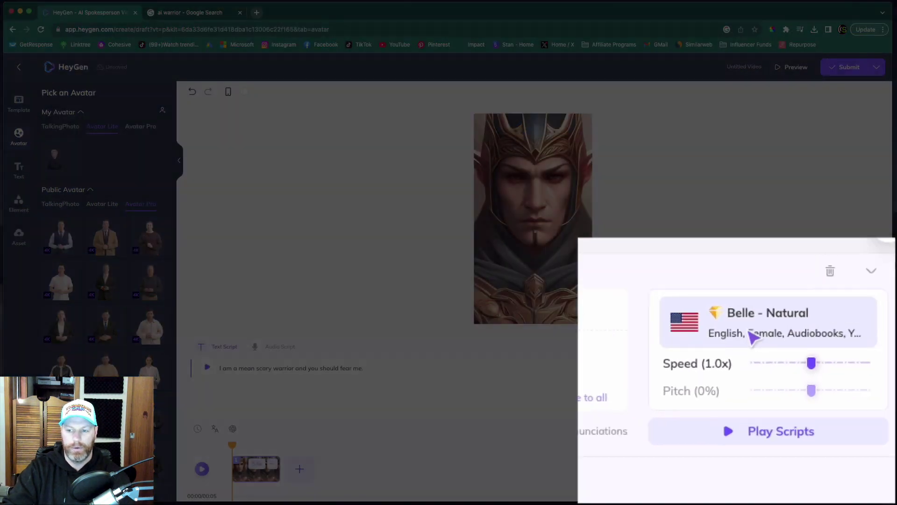
- Filter voices to male, sample a few, and choose Jackson - Narration
click(754, 336)
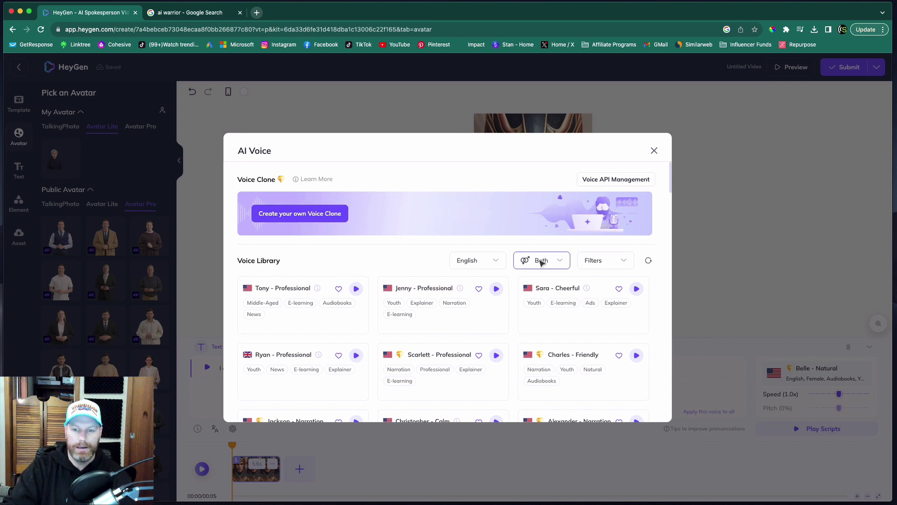
click(564, 265)
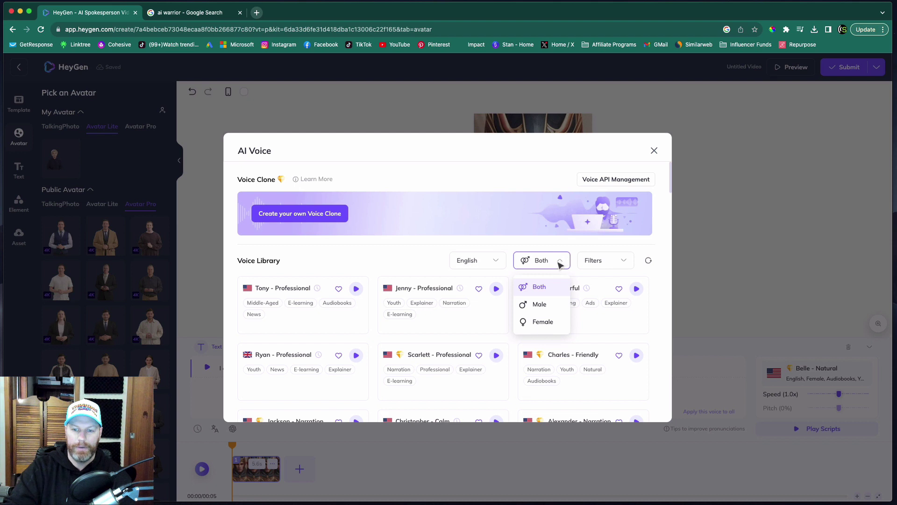
click(541, 305)
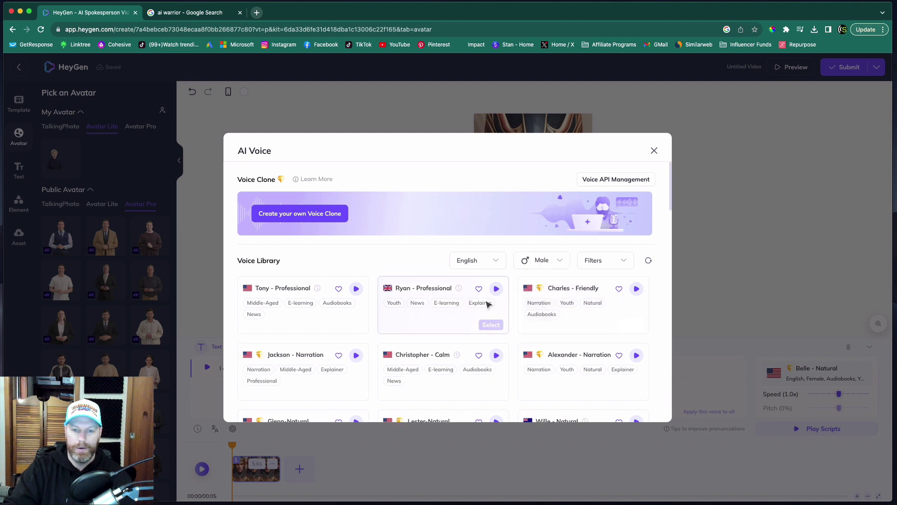
scroll(522, 315, down, 1)
scroll(522, 314, down, 2)
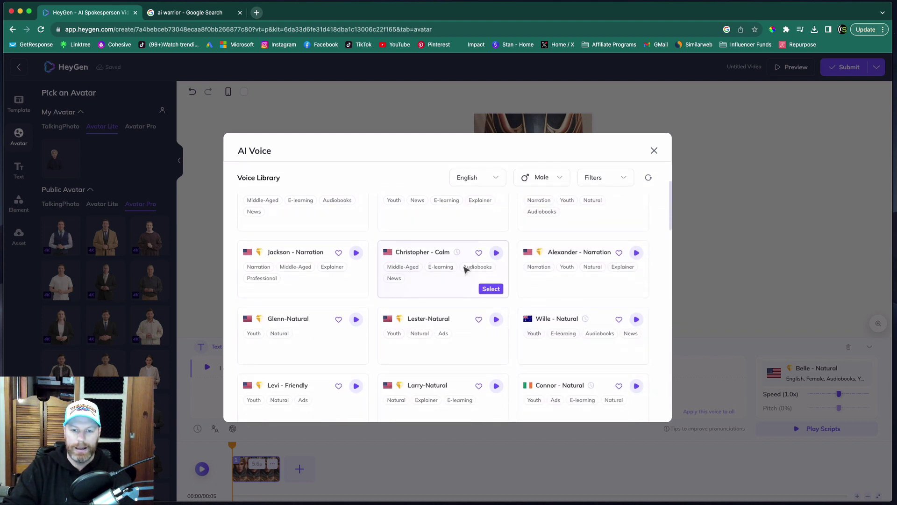
click(358, 319)
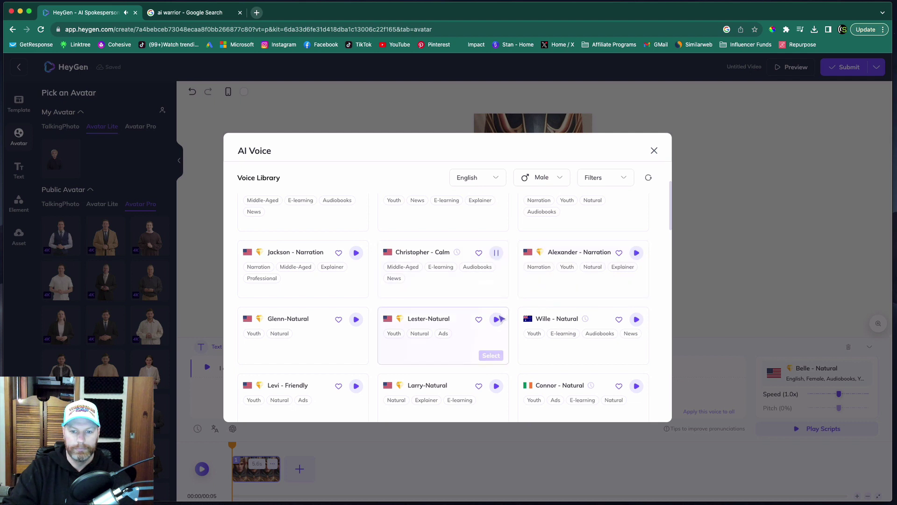
click(496, 319)
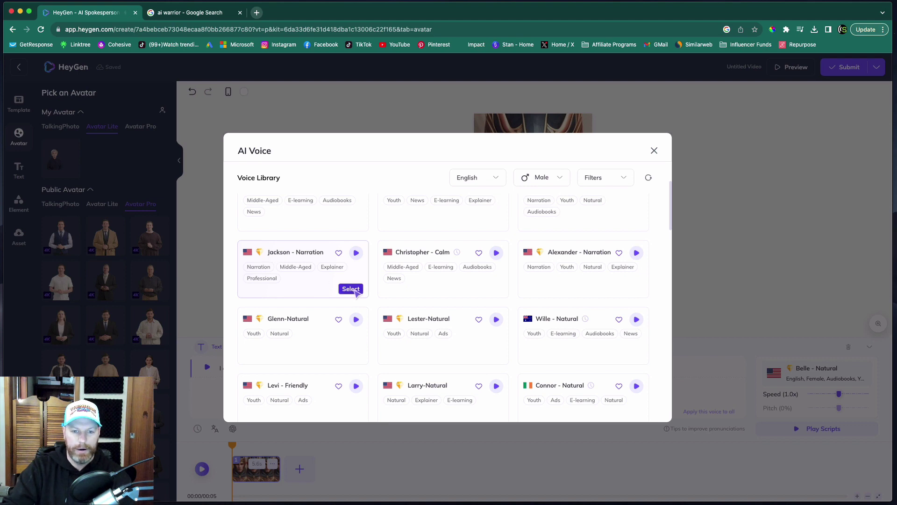
click(351, 289)
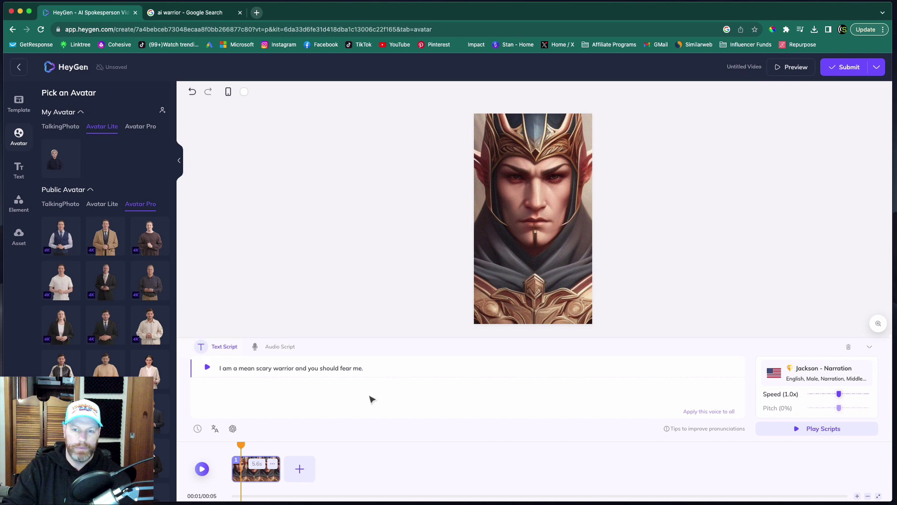
- Play the script in Jackson's voice and nudge the Speed slider toward 1.2x
click(208, 369)
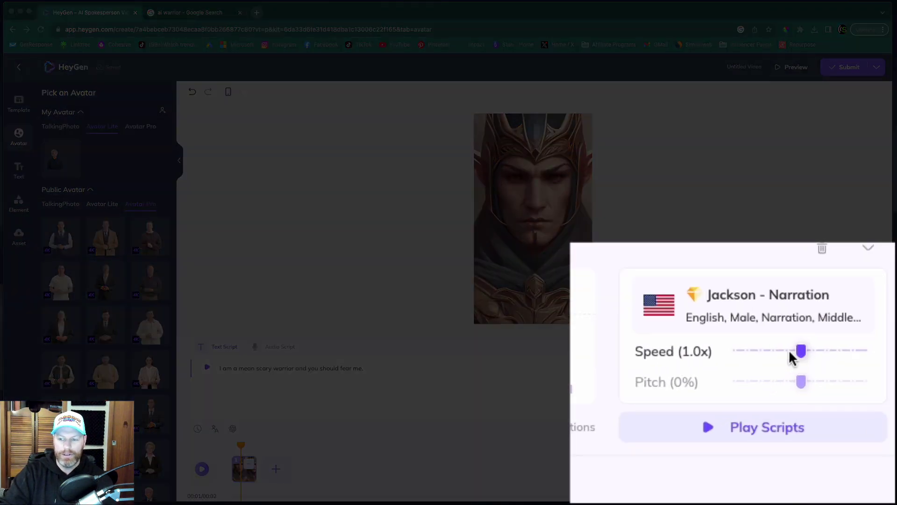
mouse_move(801, 356)
mouse_down()
mouse_move(774, 353)
mouse_move(827, 353)
mouse_move(805, 358)
mouse_up()
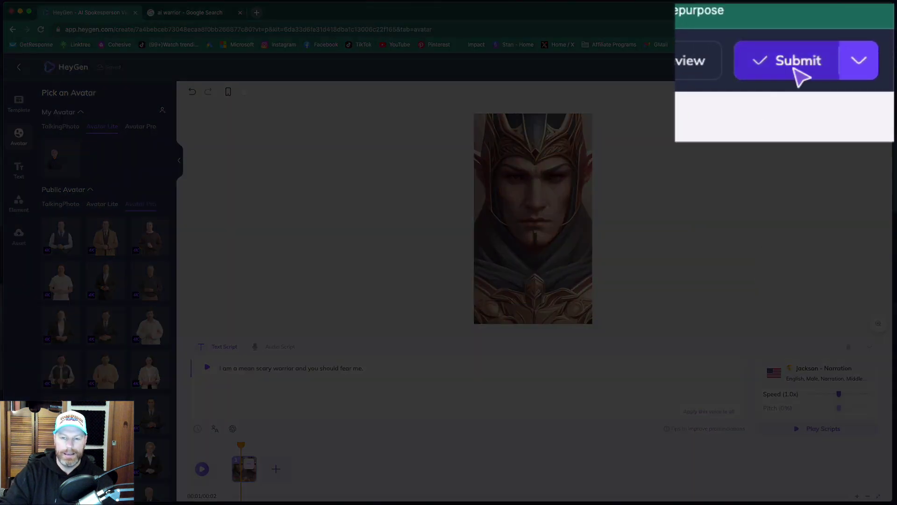
- Submit the warrior video for rendering and confirm spending the credits
click(846, 67)
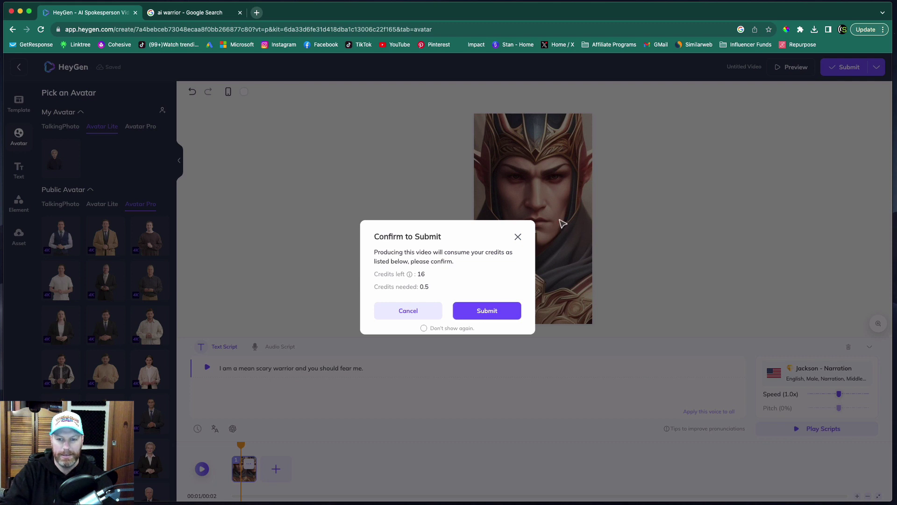
click(486, 311)
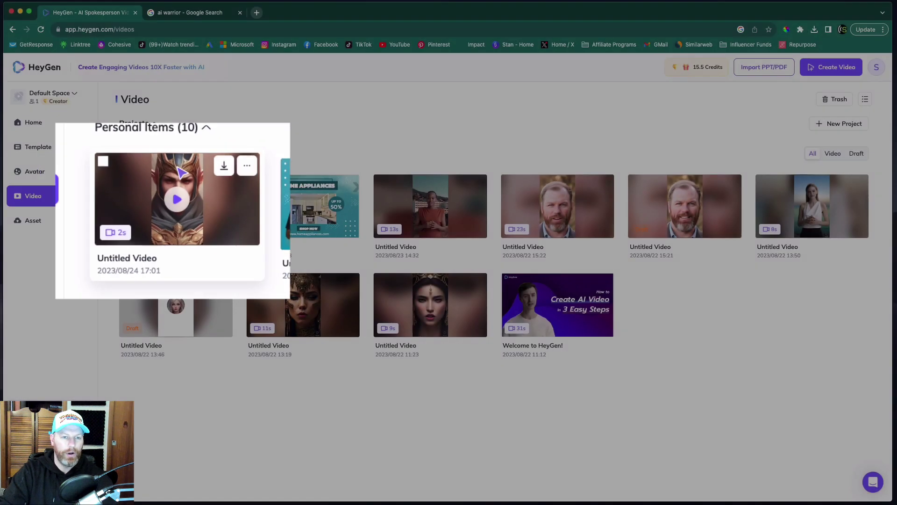
- Open the rendered warrior video, switch captions off, and play and replay it
click(182, 184)
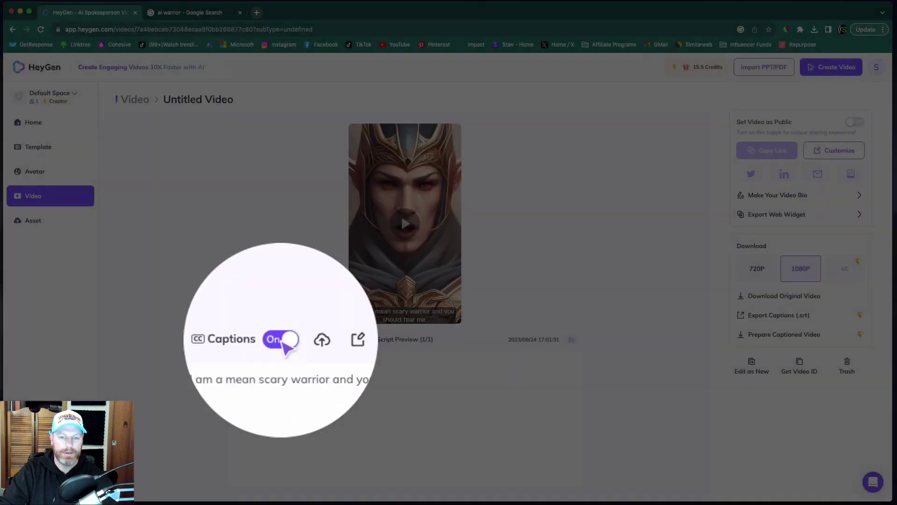
click(282, 340)
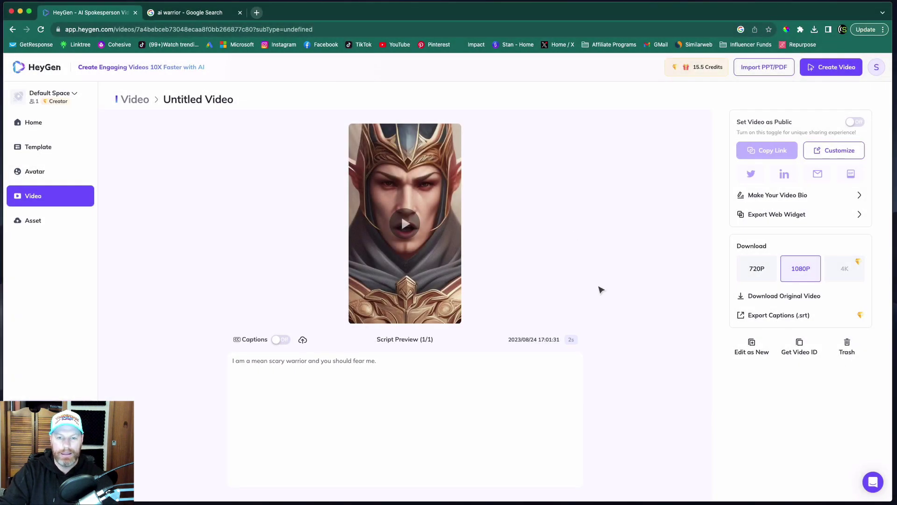
key(space)
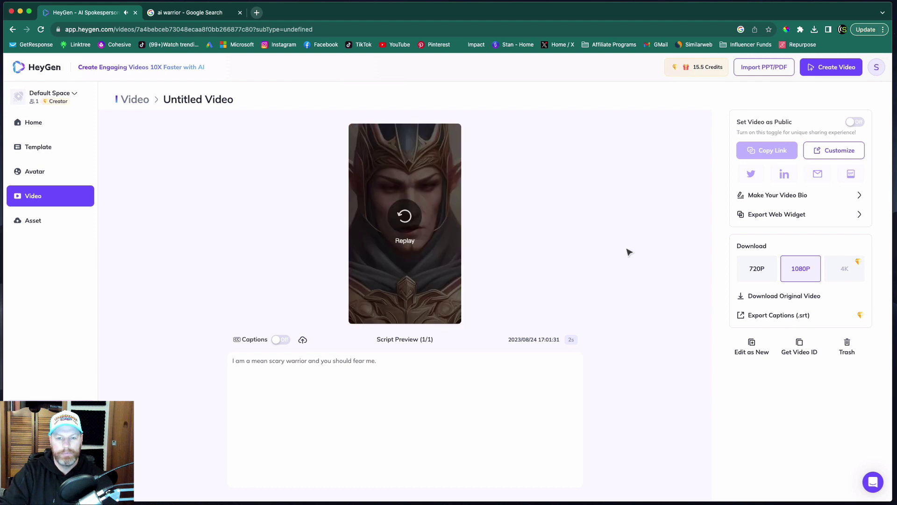
click(405, 216)
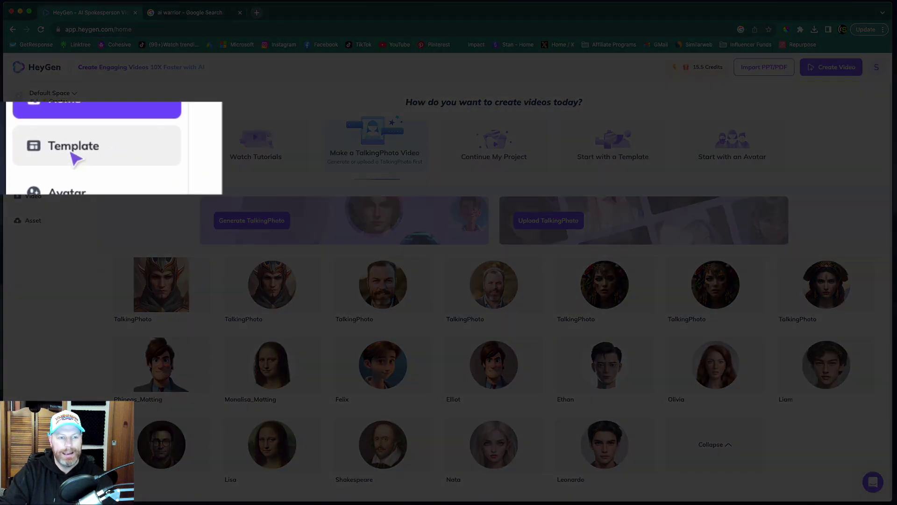
- Browse the Advertisement templates, then preview the Social Media Intro Video template
click(38, 150)
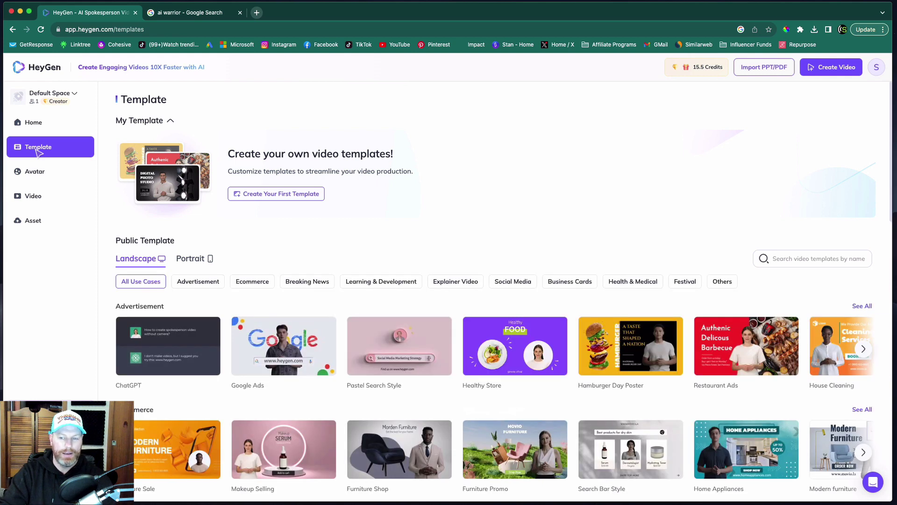
scroll(454, 214, down, 2)
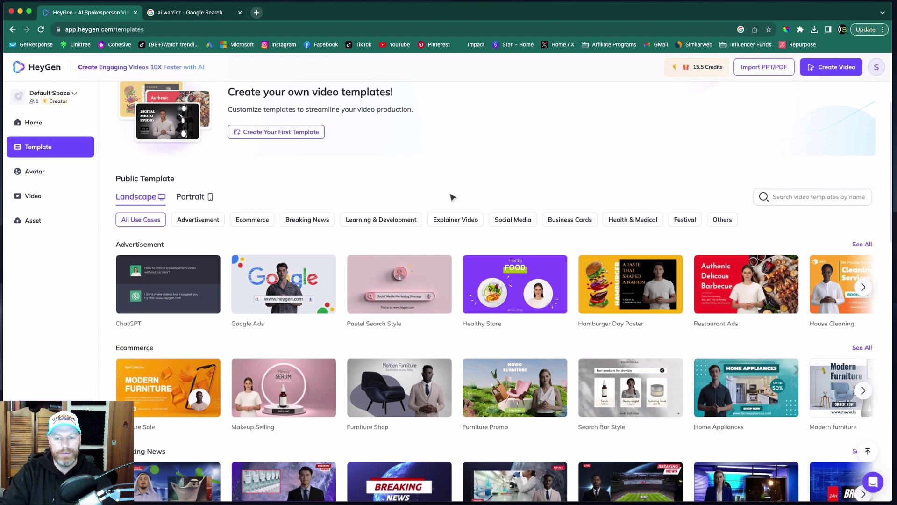
click(863, 289)
click(863, 288)
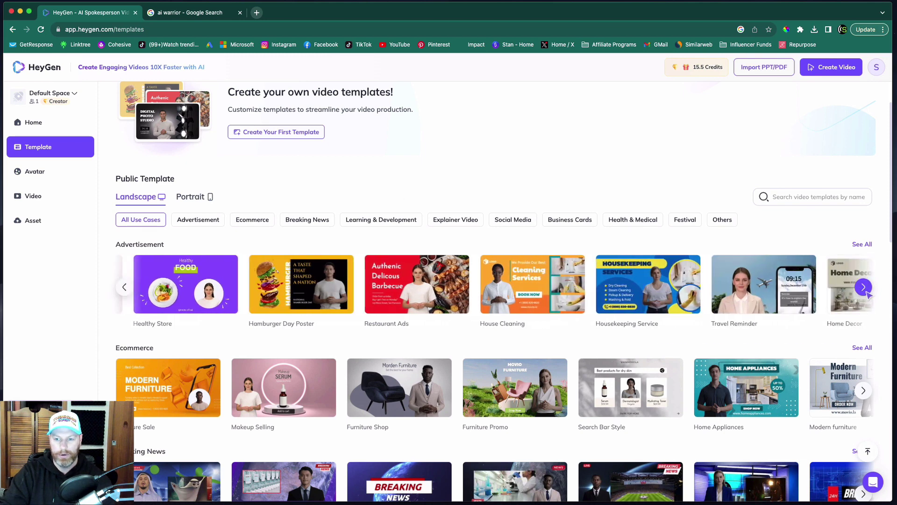
scroll(410, 234, down, 15)
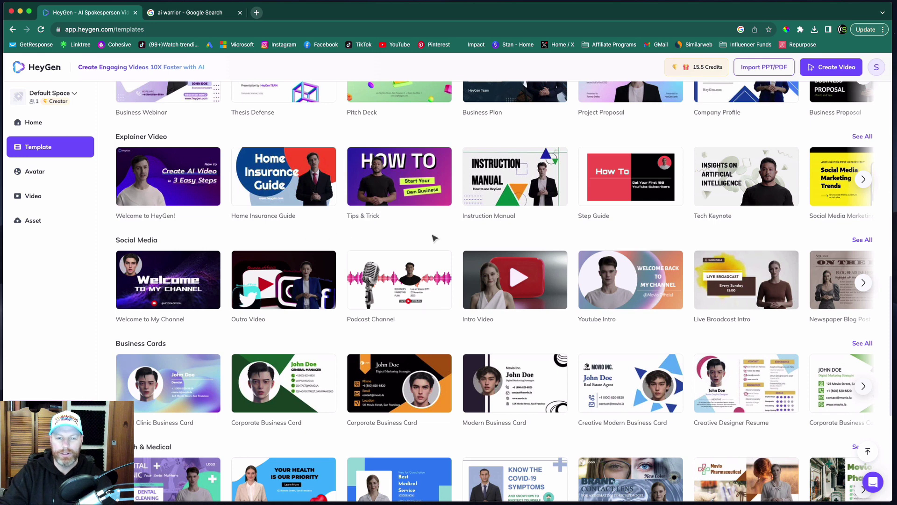
click(521, 284)
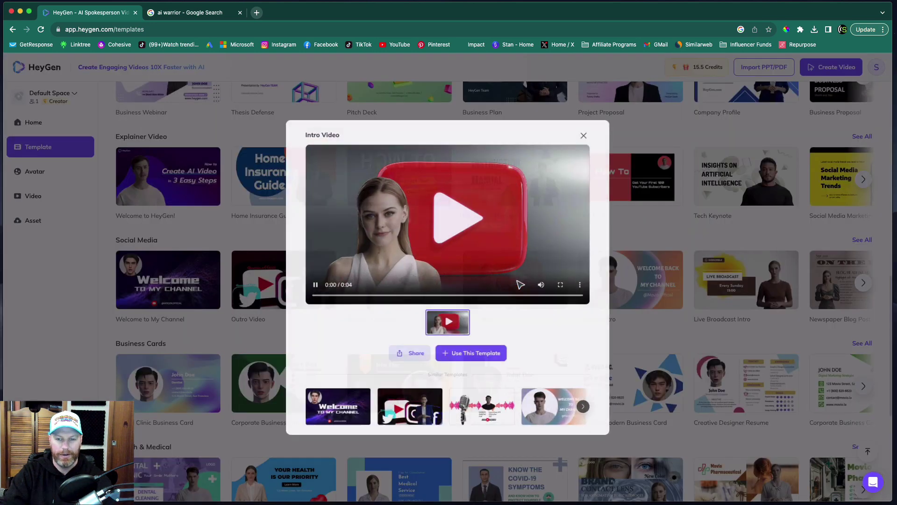
- Use the Intro Video template and type a script welcoming viewers to the studio hacks youtube channel
click(484, 364)
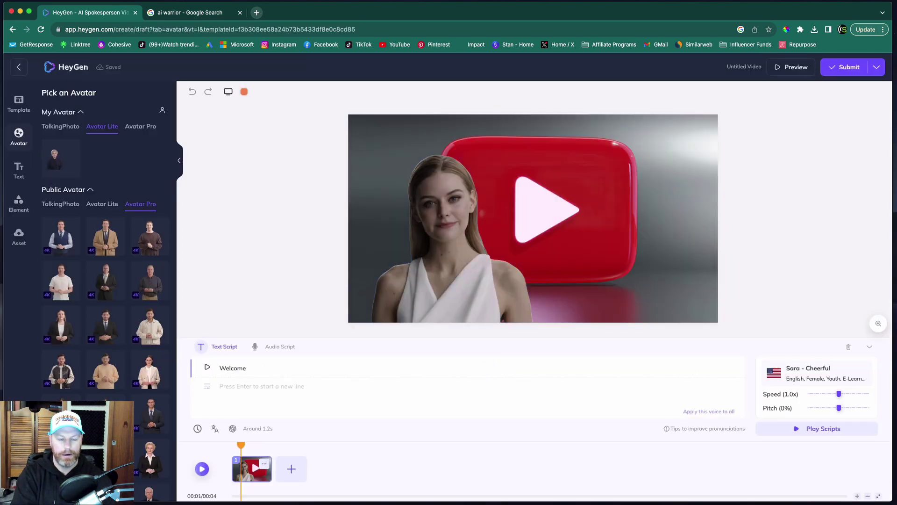
text(o the studio hacks youtube channel. We provide weekly content on tech trends, affiliate marketing and social media.)
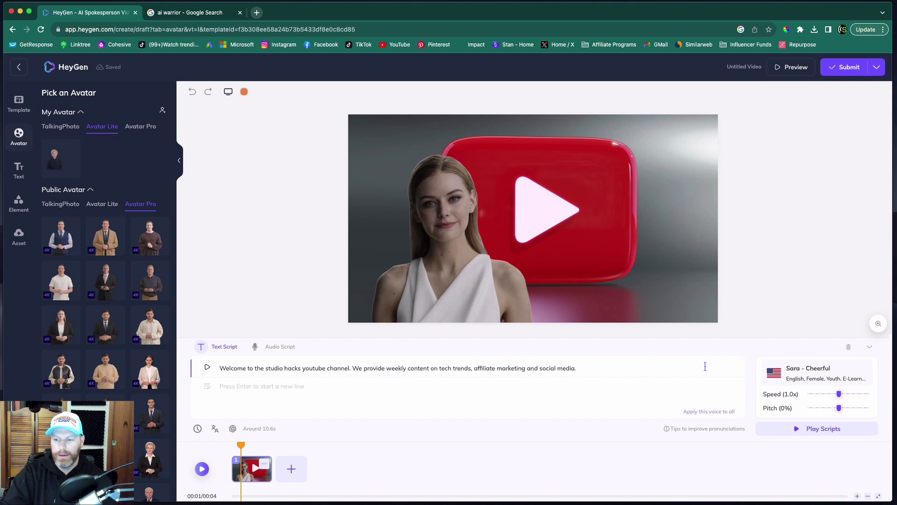
- Preview the female voices Claire - Cheerful, Charlotte - Narration and Lily - Professional in the AI voice library
click(821, 376)
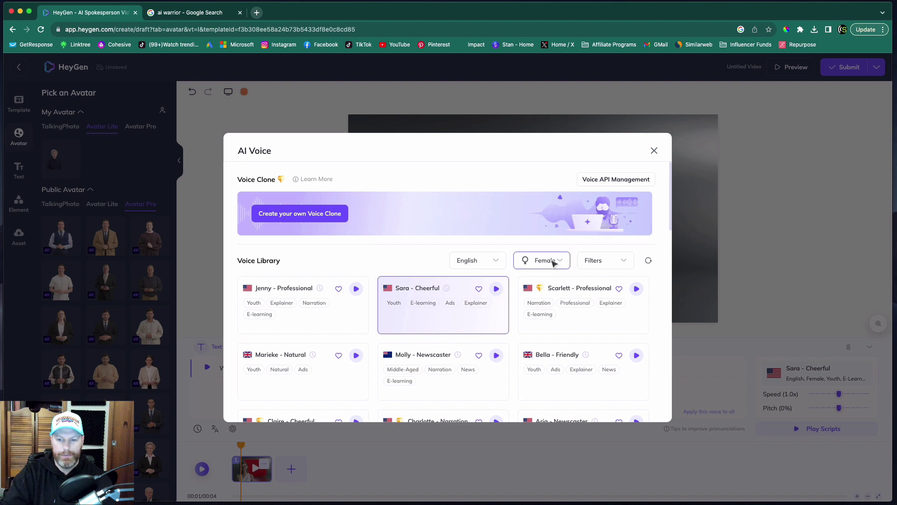
mouse_move(603, 310)
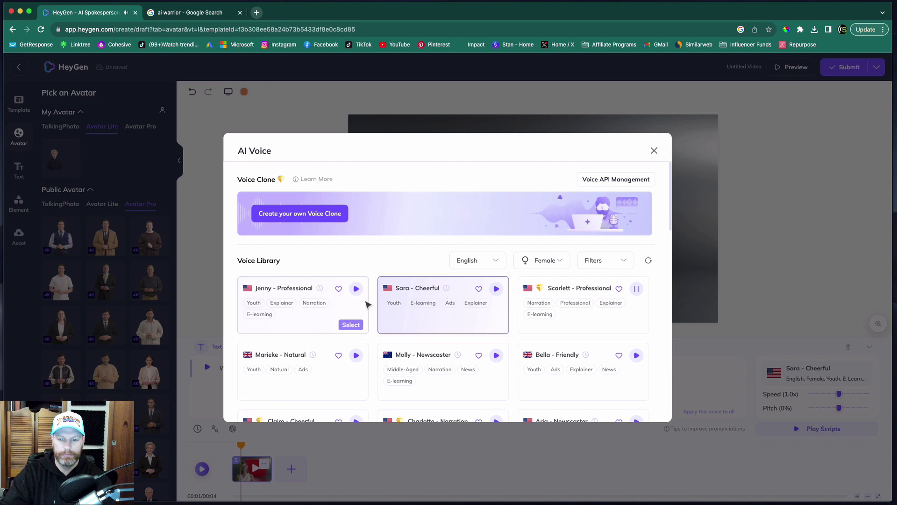
scroll(366, 363, down, 2)
click(356, 359)
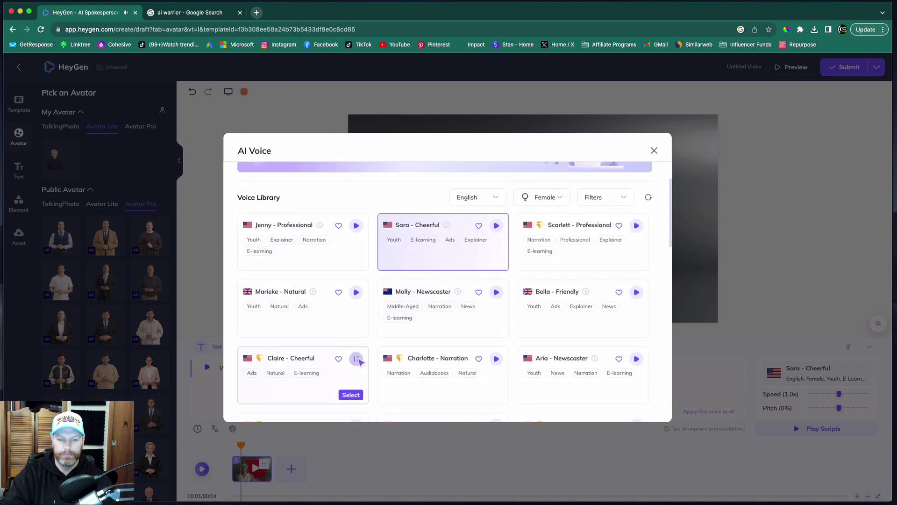
click(497, 359)
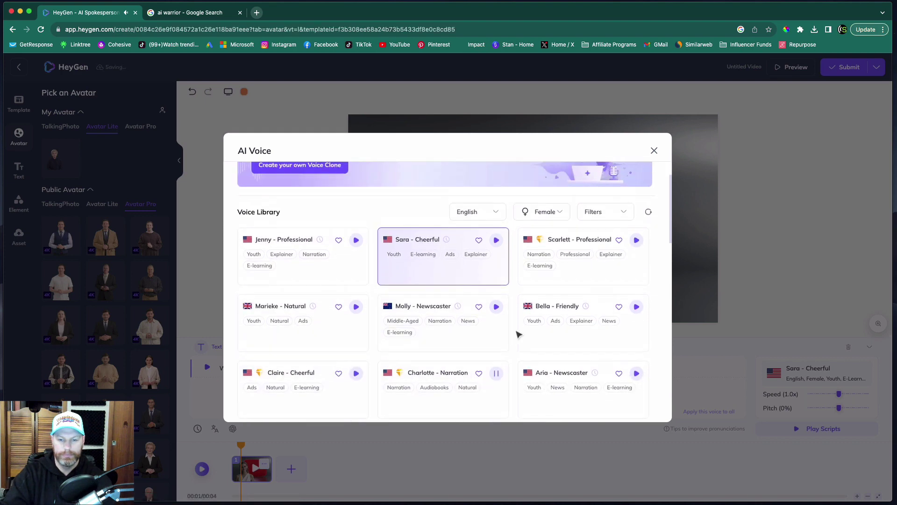
scroll(519, 346, down, 1)
scroll(519, 351, down, 15)
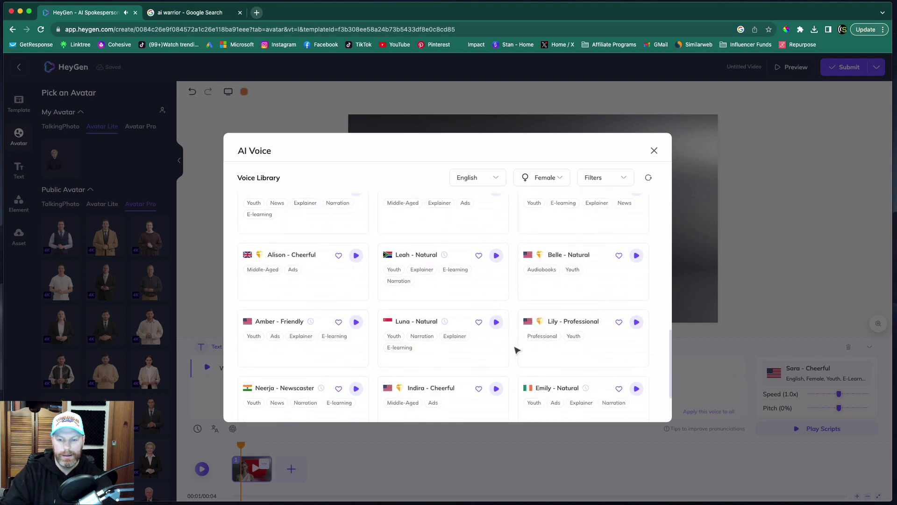
scroll(516, 350, up, 2)
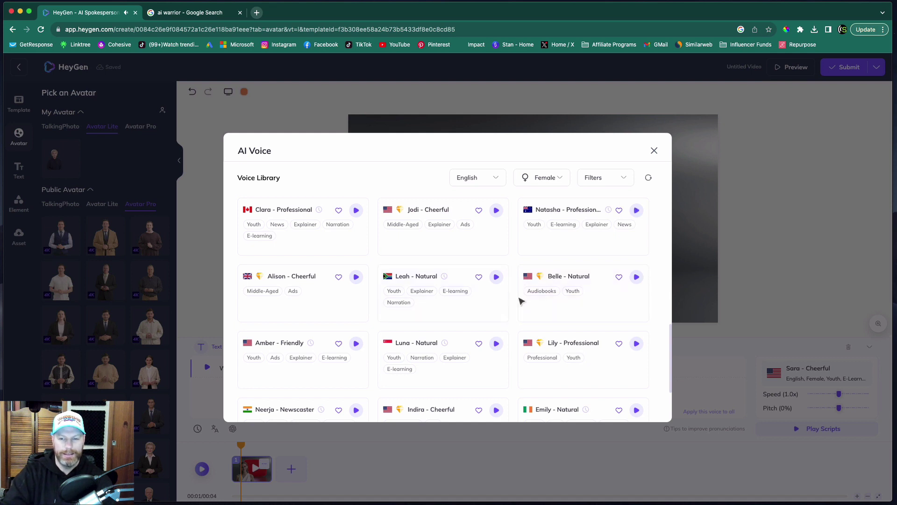
click(637, 344)
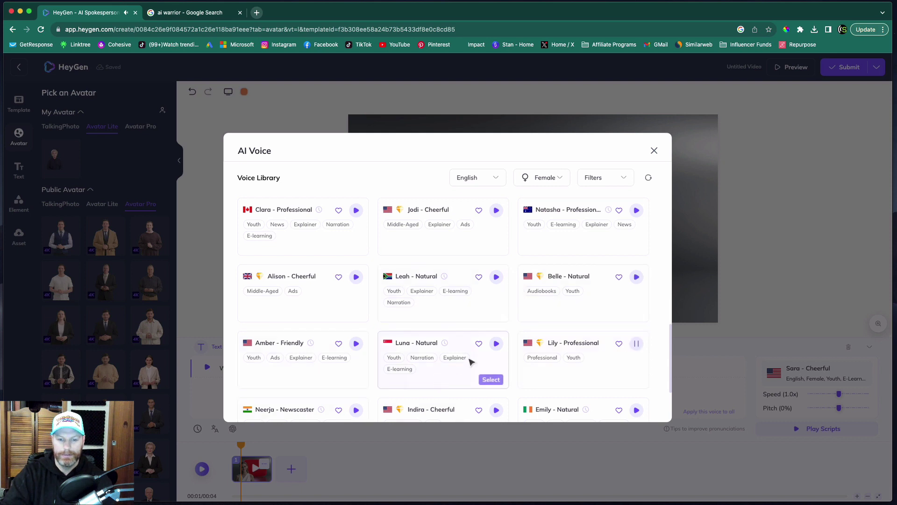
- Preview Indira - Cheerful and Nancy - Natural, then make Scarlett - Professional the narrator voice
click(496, 410)
scroll(509, 359, down, 2)
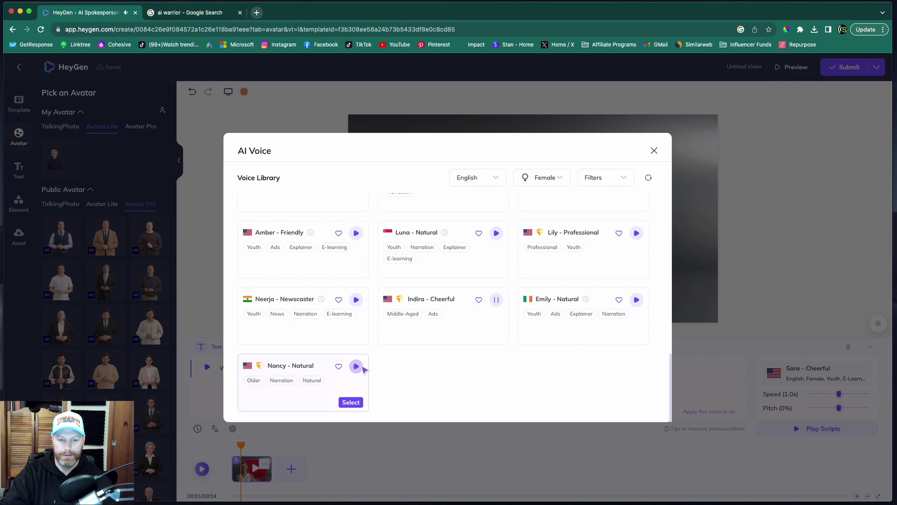
click(362, 367)
scroll(505, 346, up, 5)
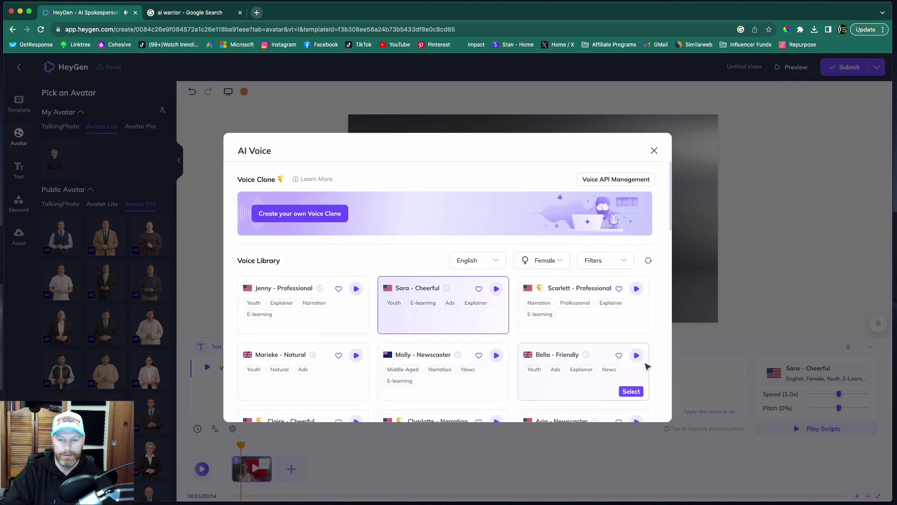
scroll(647, 281, down, 2)
click(631, 226)
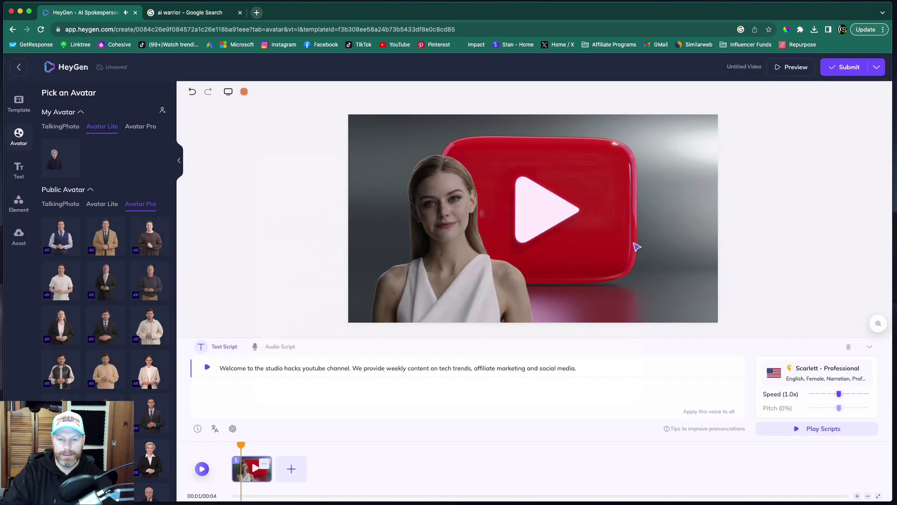
- Submit the Intro Video draft for rendering and play the finished 7-second clip
click(847, 67)
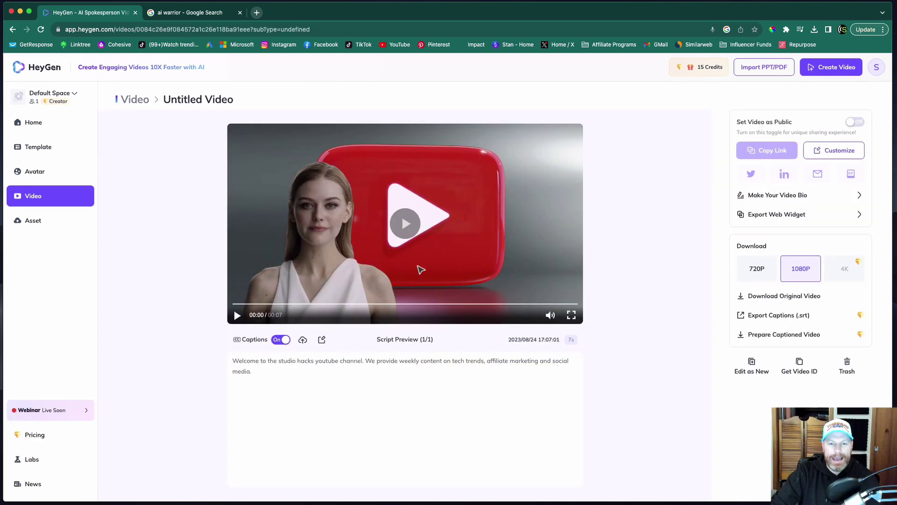
click(405, 229)
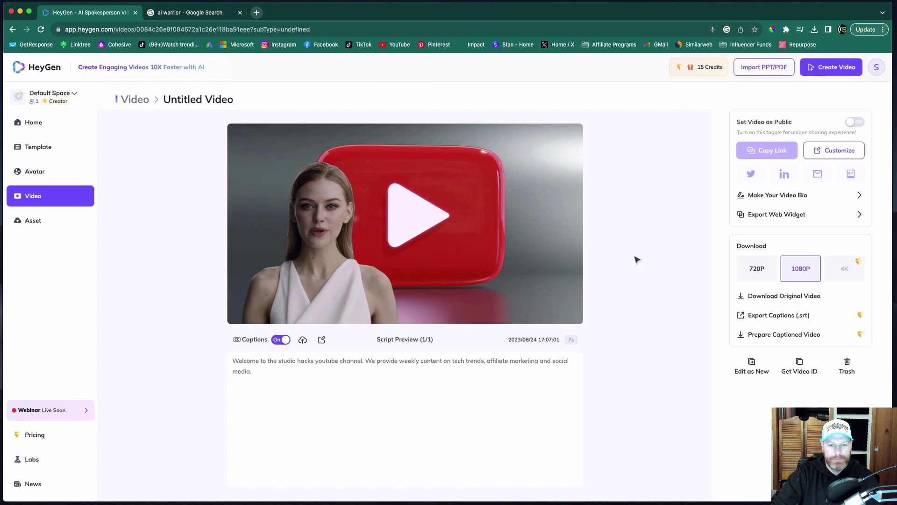